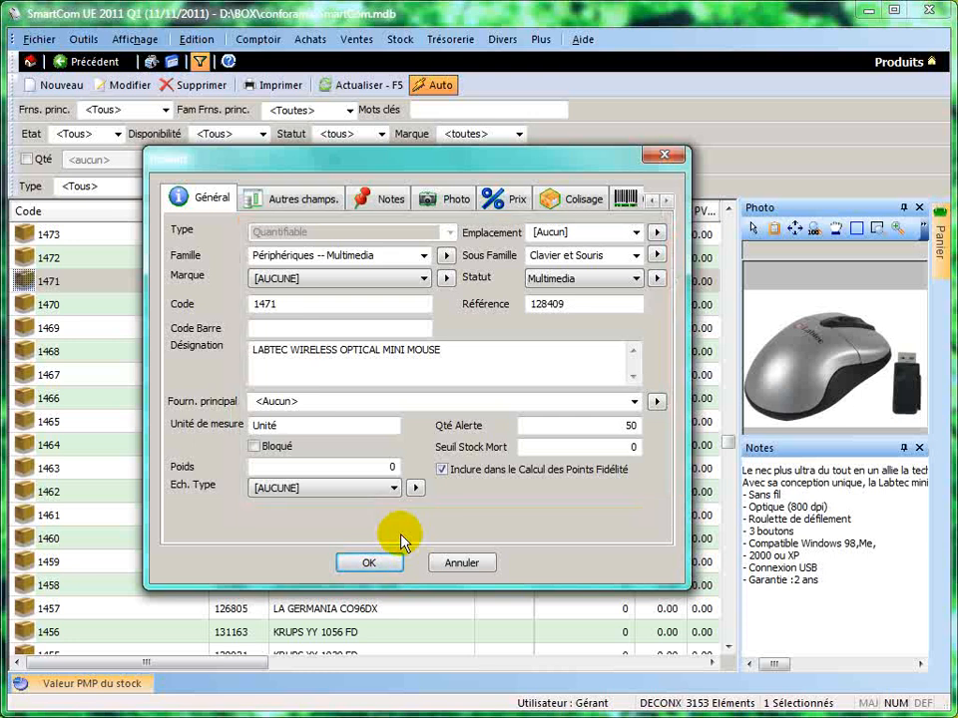
Close the open product record and view the bulk change options for products 1471 through 1463.
left_click(398, 556)
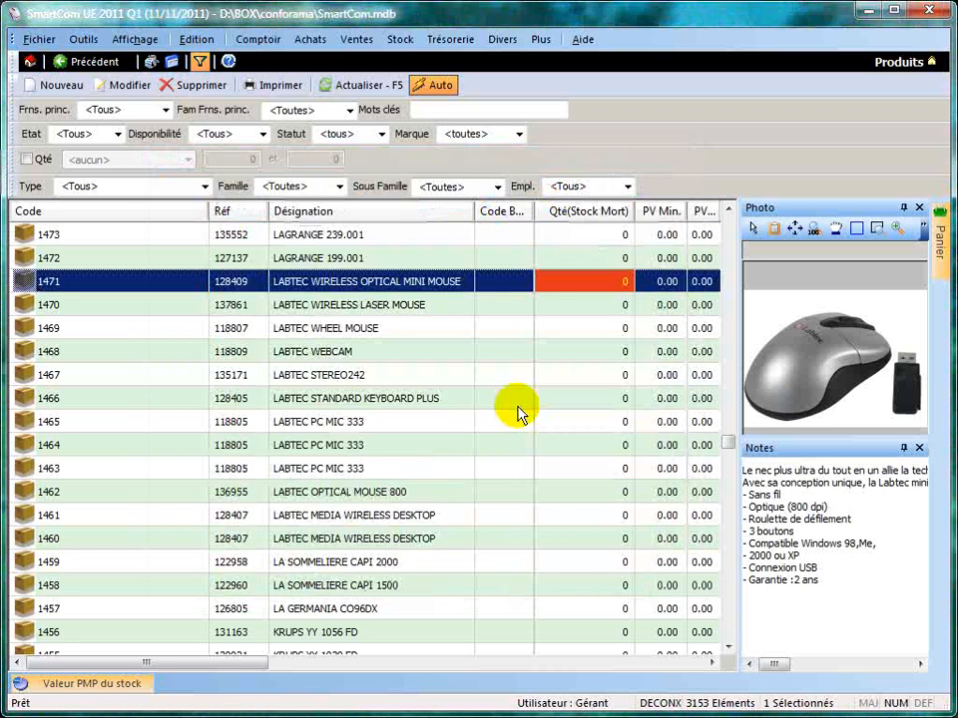
left_click(342, 468, "shift")
right_click(436, 283)
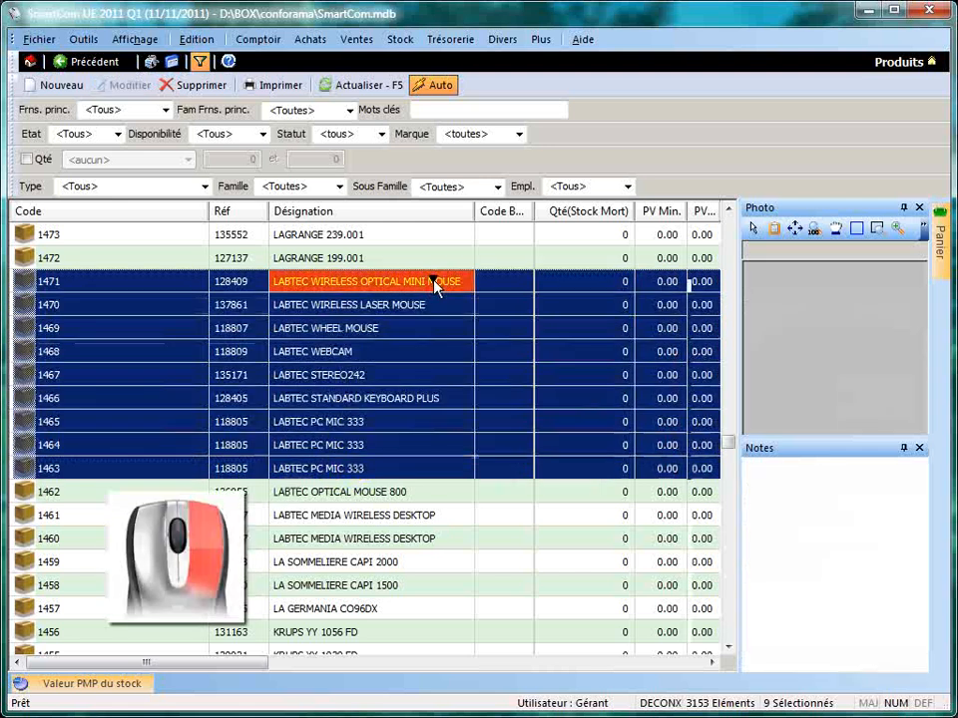
mouse_move(648, 601)
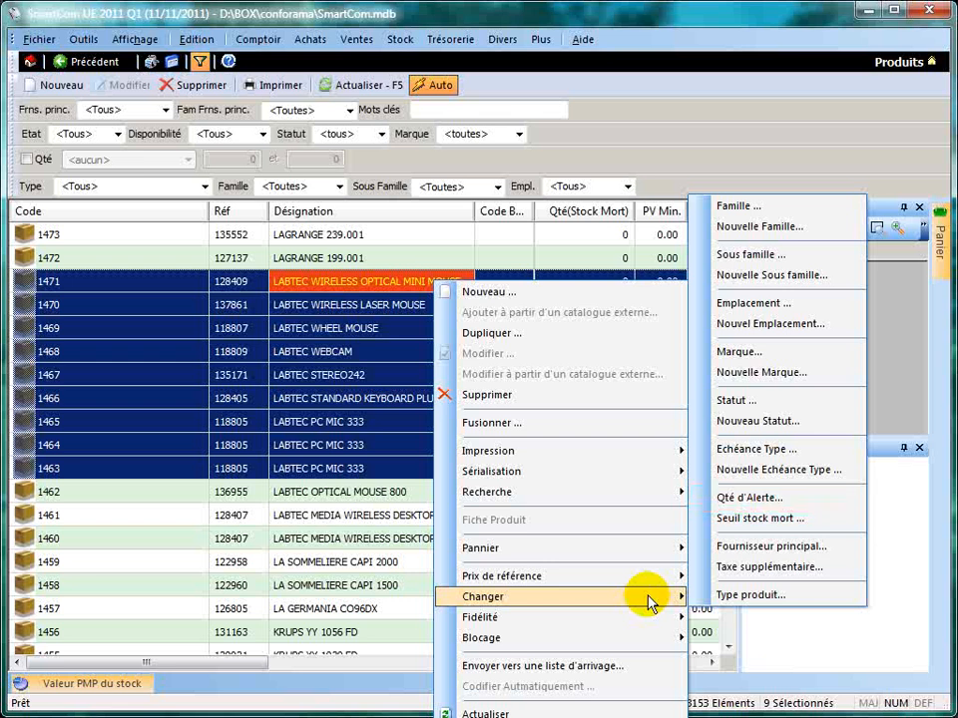
key("Escape")
key("Escape")
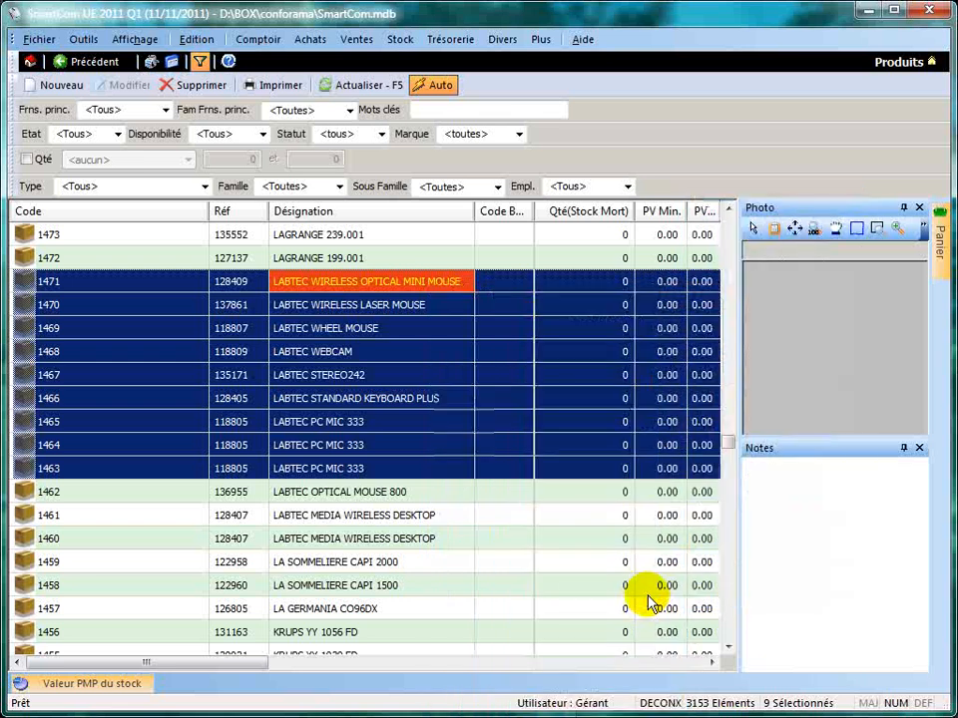
left_click(438, 306)
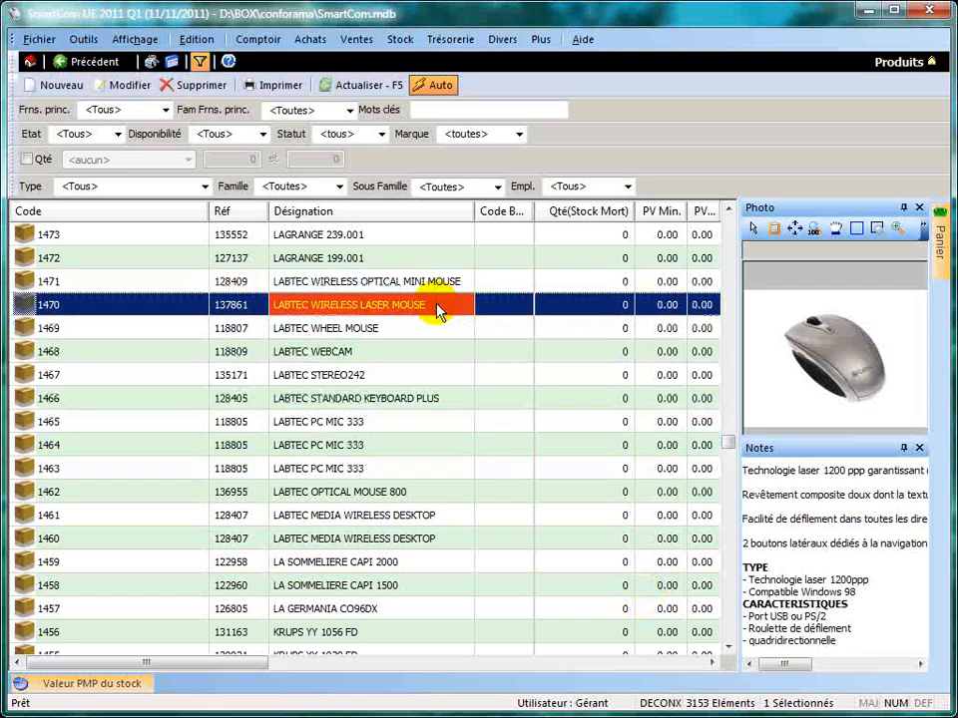
Filter the product list to the family Bureaux -- Bureau and select product 1862 to view its details.
left_click(337, 188)
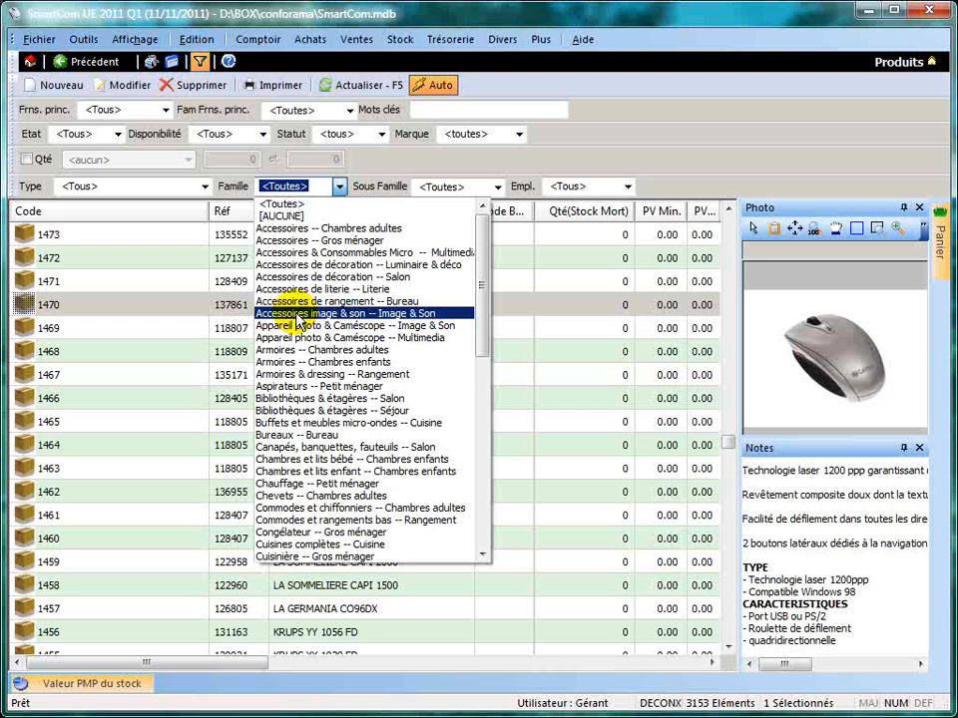
left_click(264, 435)
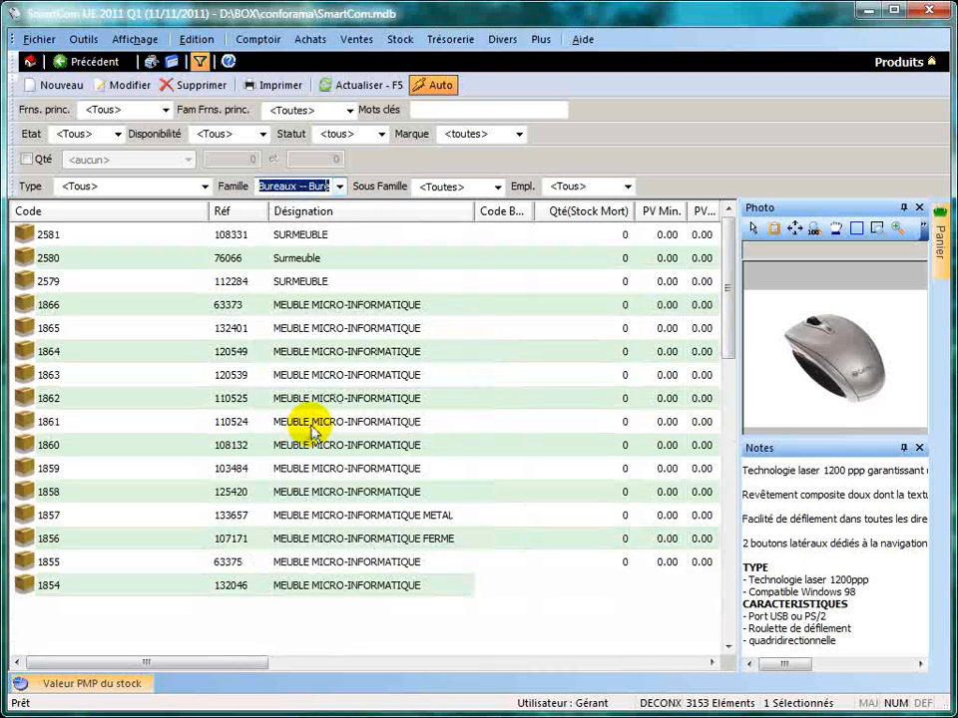
left_click(285, 398)
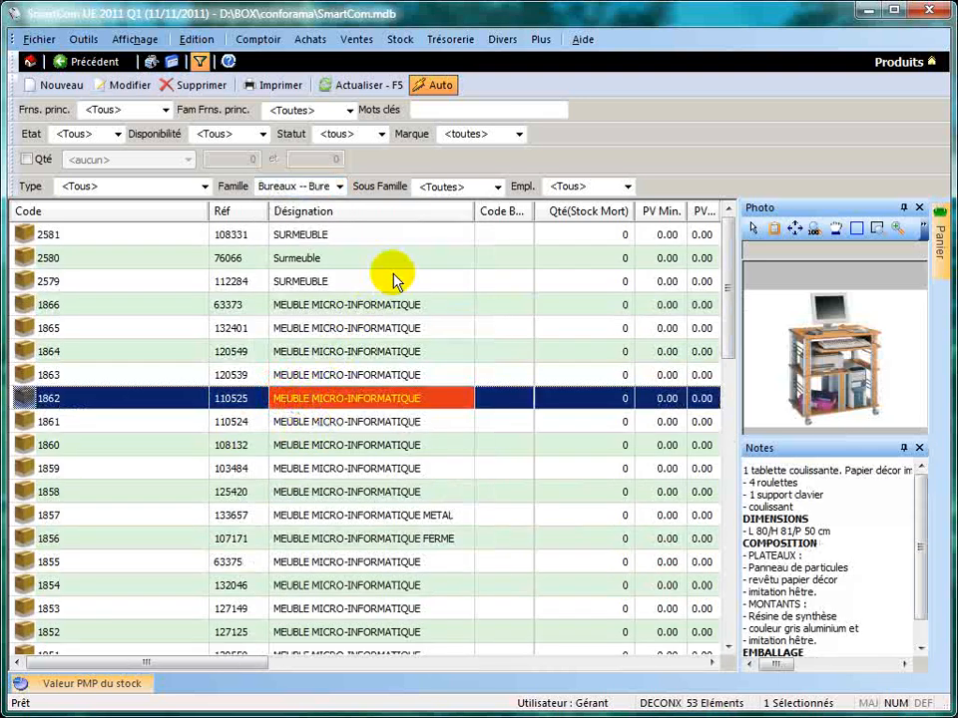
Narrow the list to the Bureaux multimédias subfamily and view the details of products 448 and 446.
left_click(496, 187)
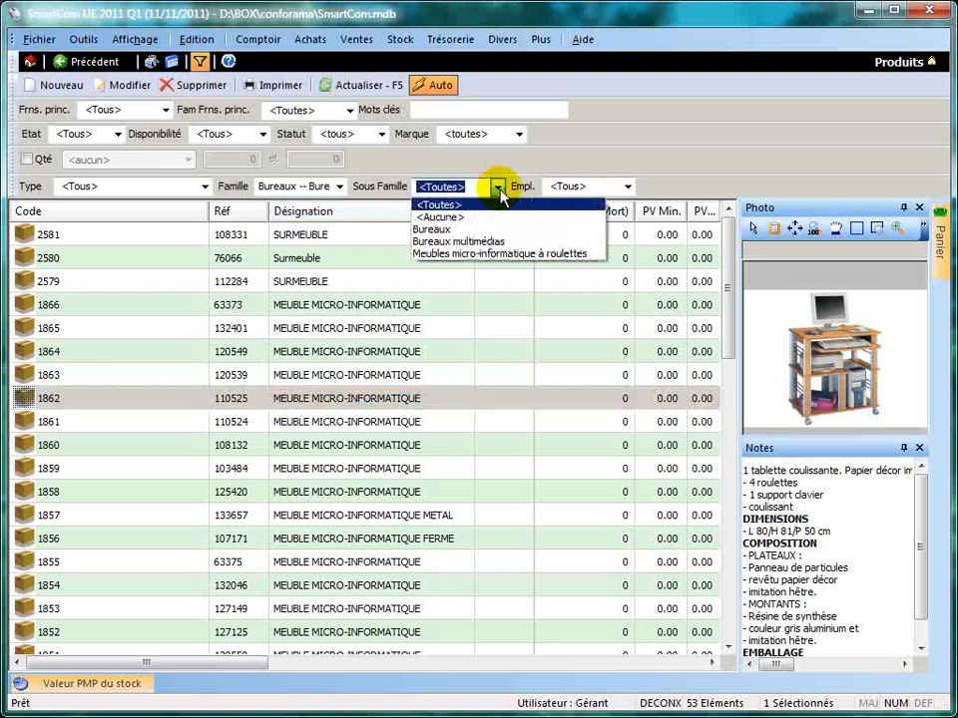
left_click(471, 242)
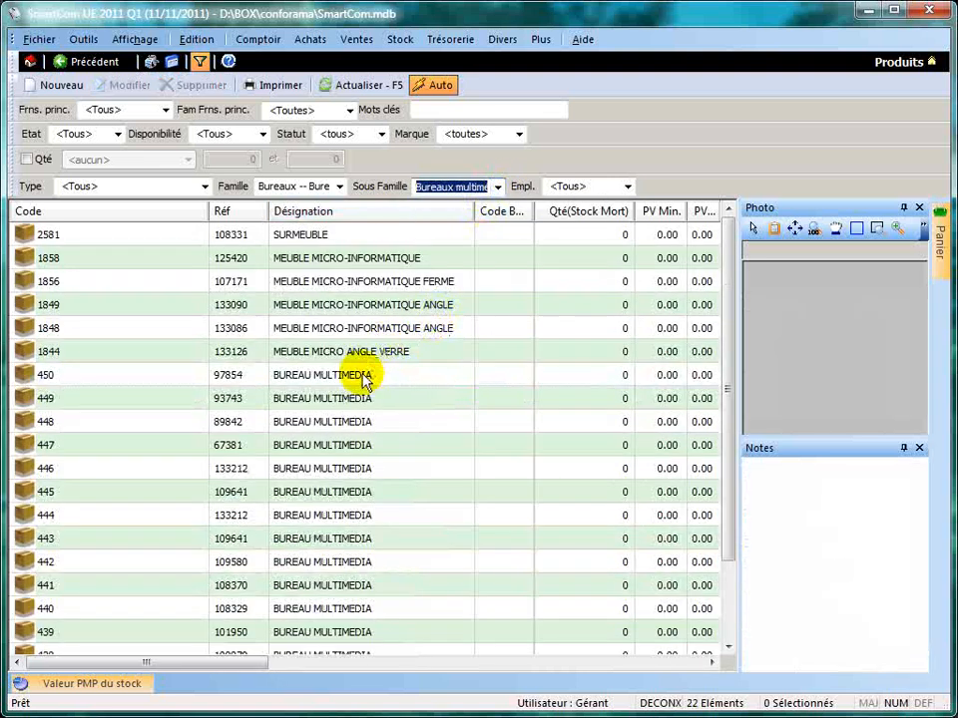
left_click(357, 420)
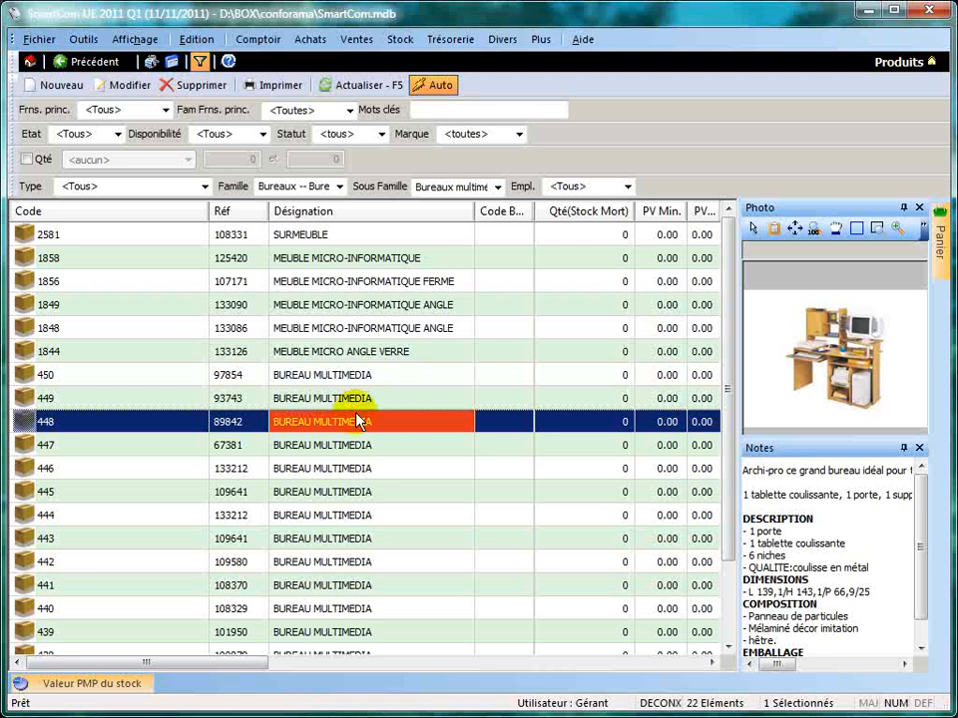
left_click(388, 469)
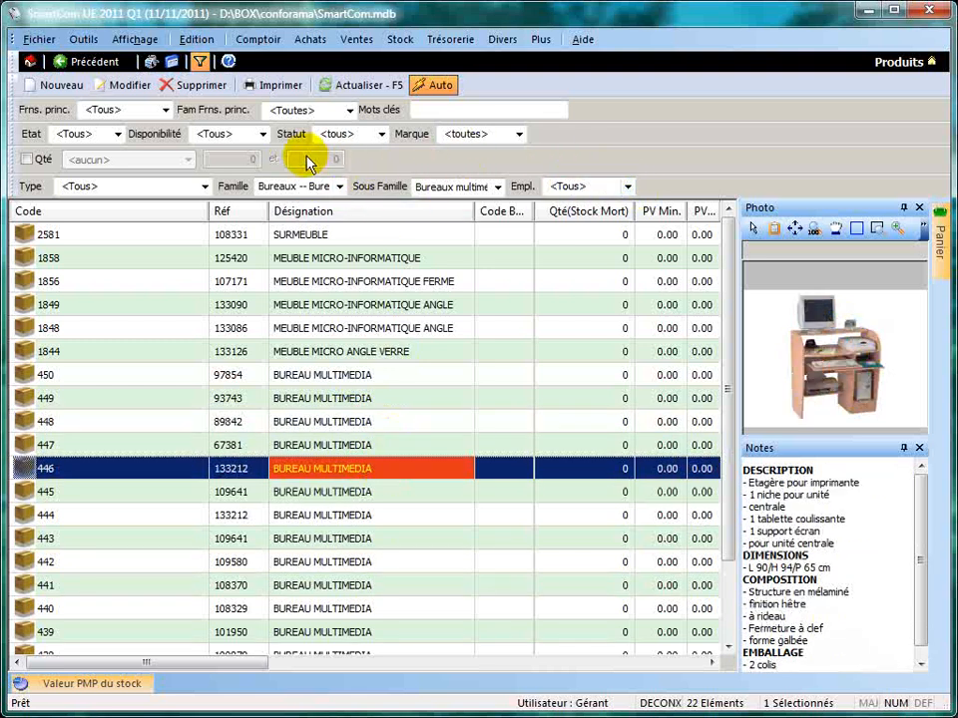
Filter the products by the Disponible availability and reset the family filter to <Toutes>.
left_click(261, 135)
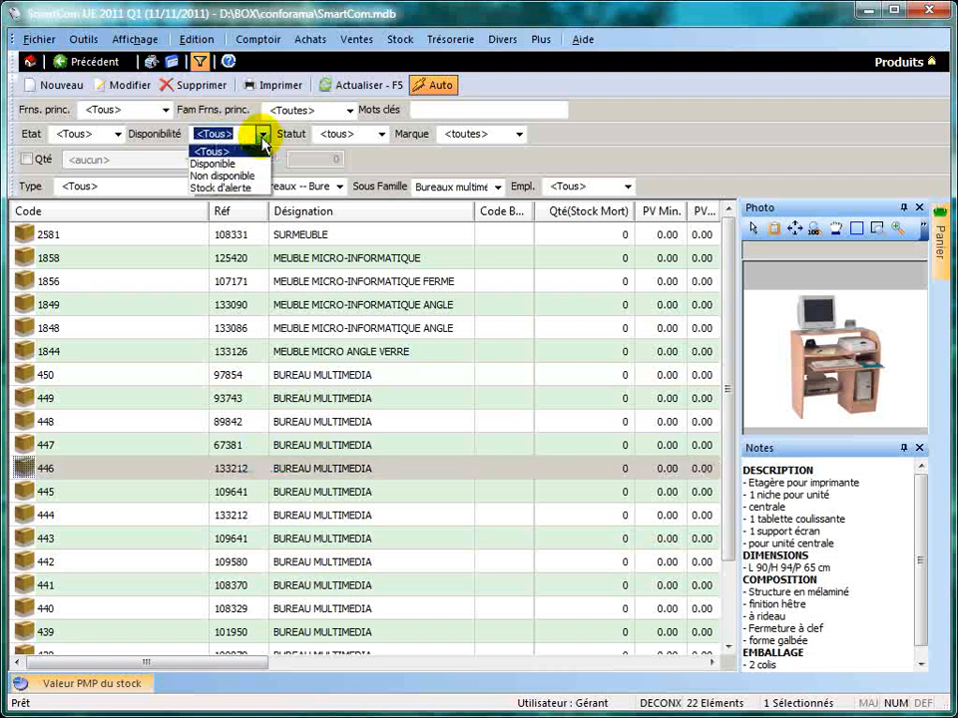
left_click(254, 164)
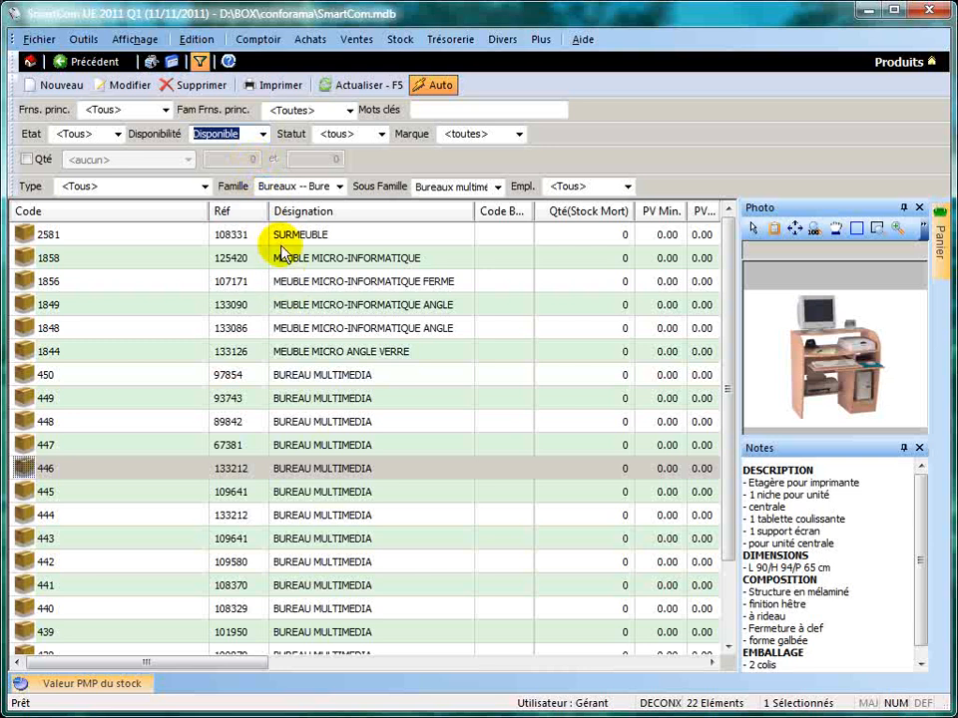
left_click(339, 187)
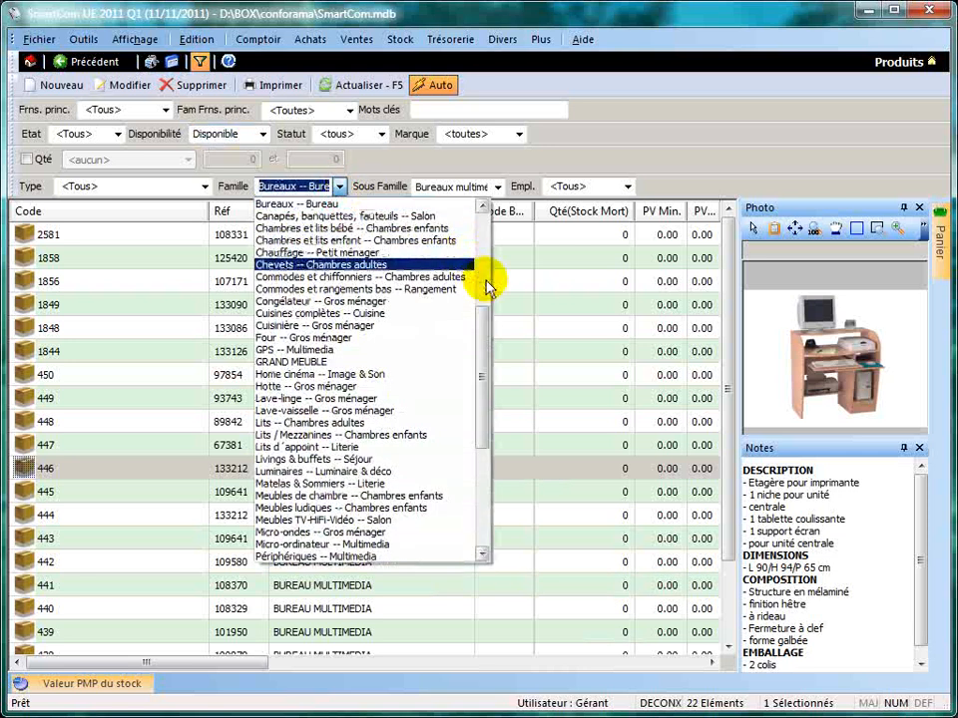
left_click(485, 316)
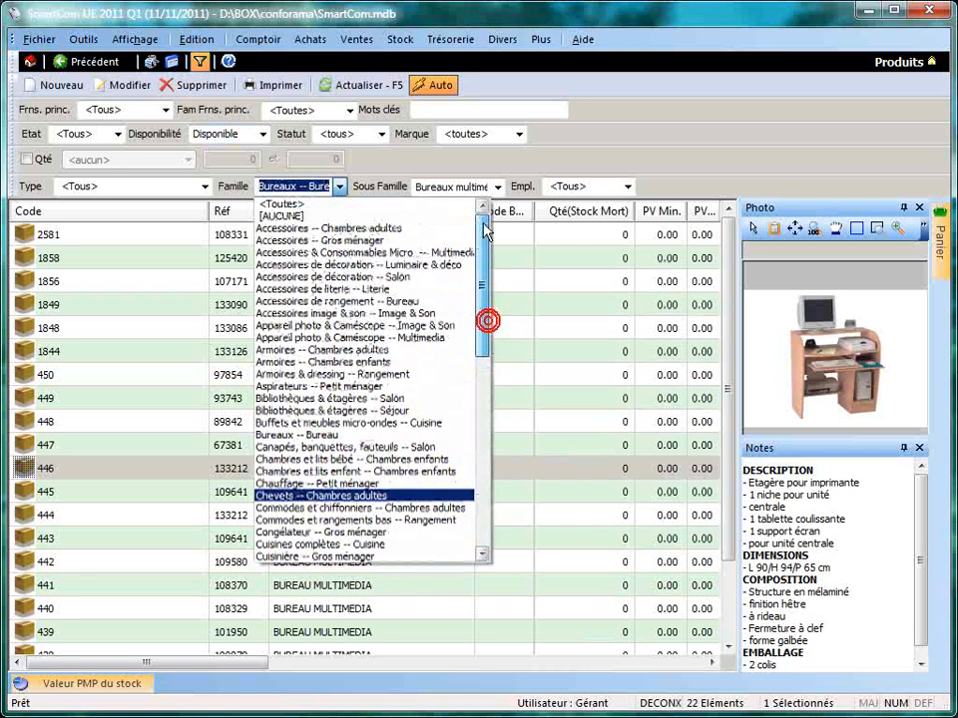
left_click(359, 202)
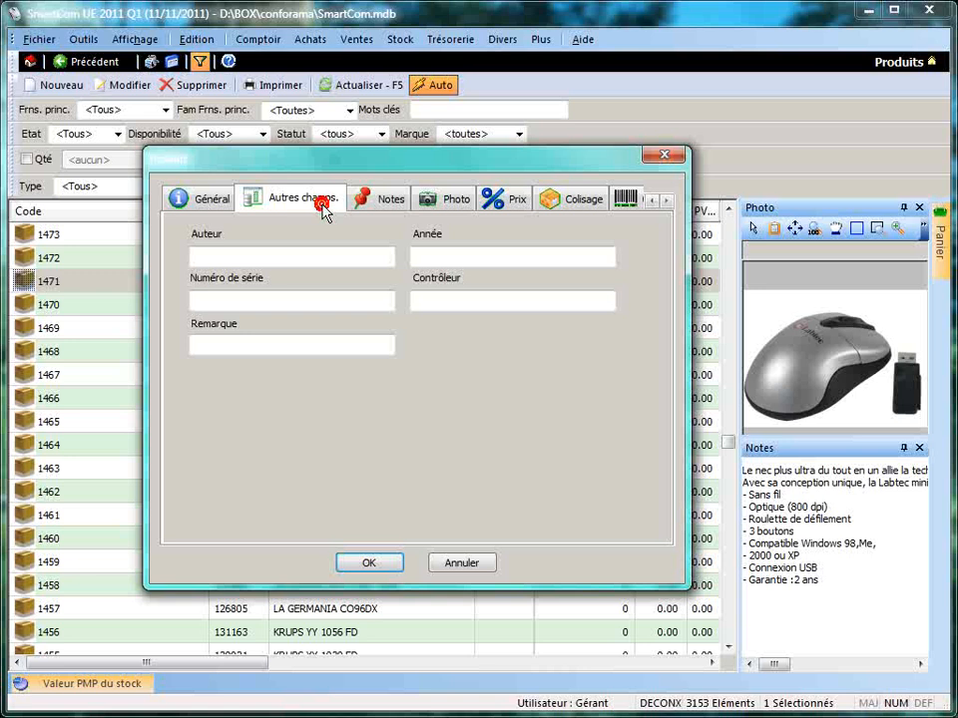
Review the custom field names in the Commercial parameters, select the name of Champ personnalisé 1 and confirm the settings.
left_click(322, 204)
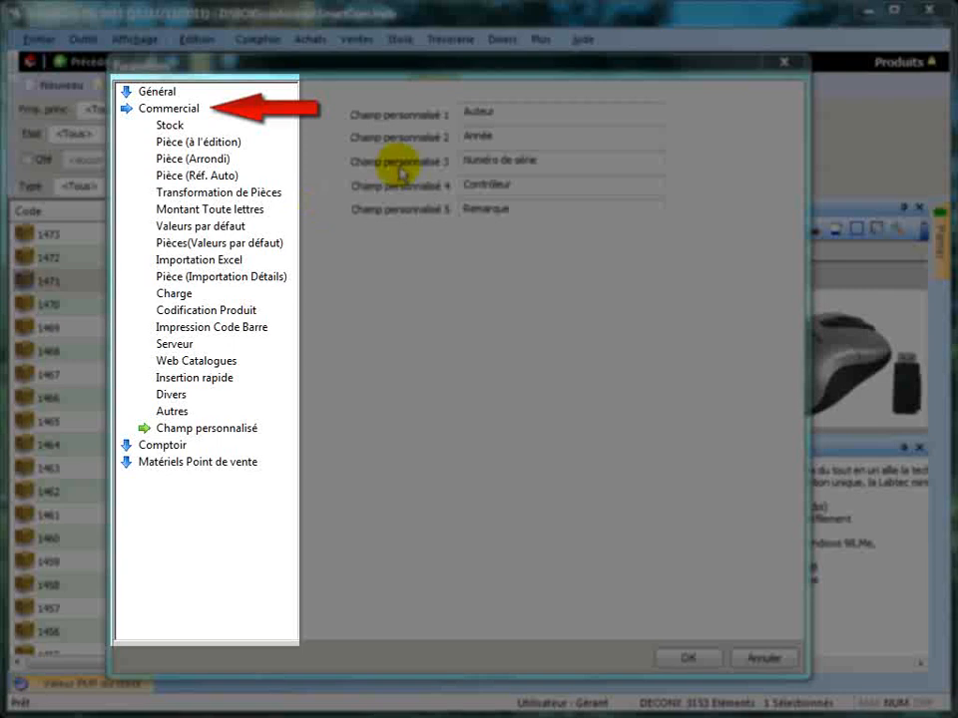
double_click(496, 114)
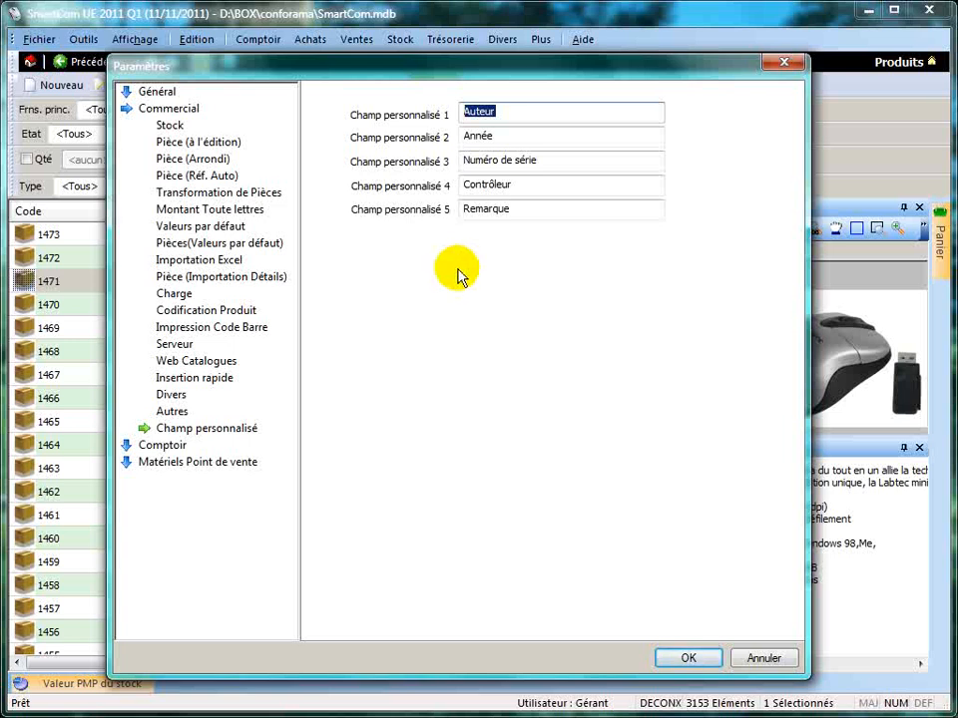
left_click(682, 660)
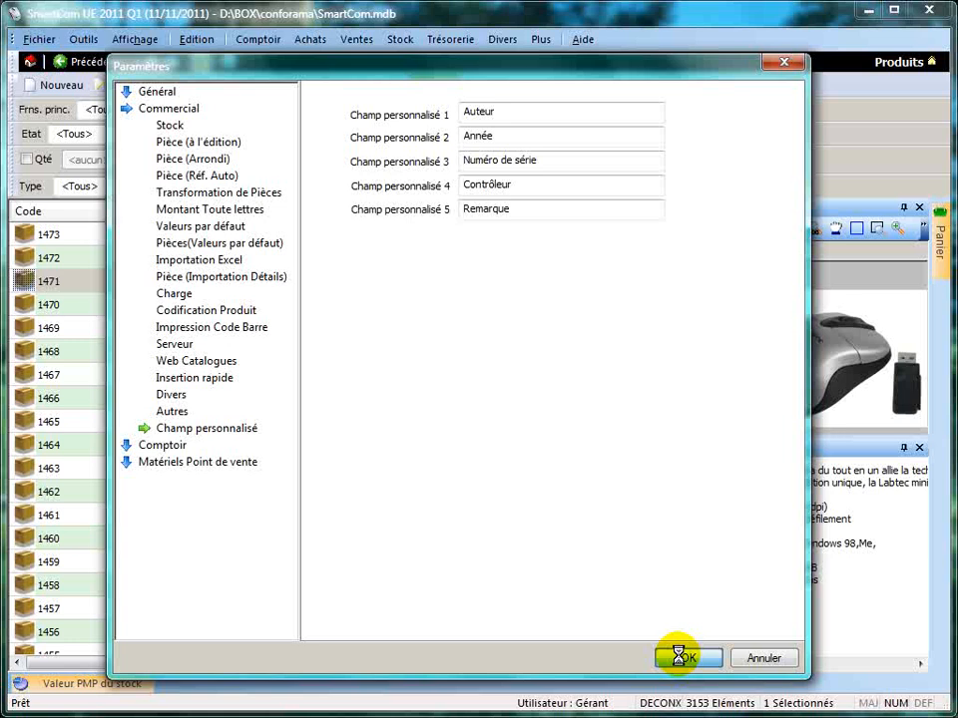
Add the line "- Autres caractéristiques." at the end of the notes of product 1471.
left_click(377, 187)
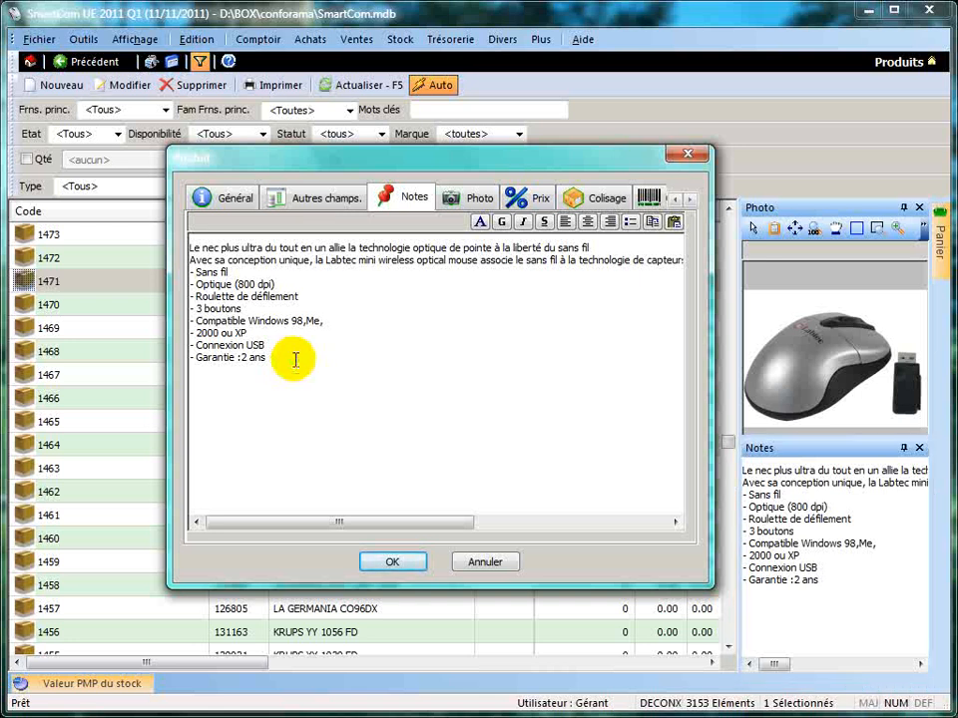
key("Return")
type("- Autres caractéristiques.")
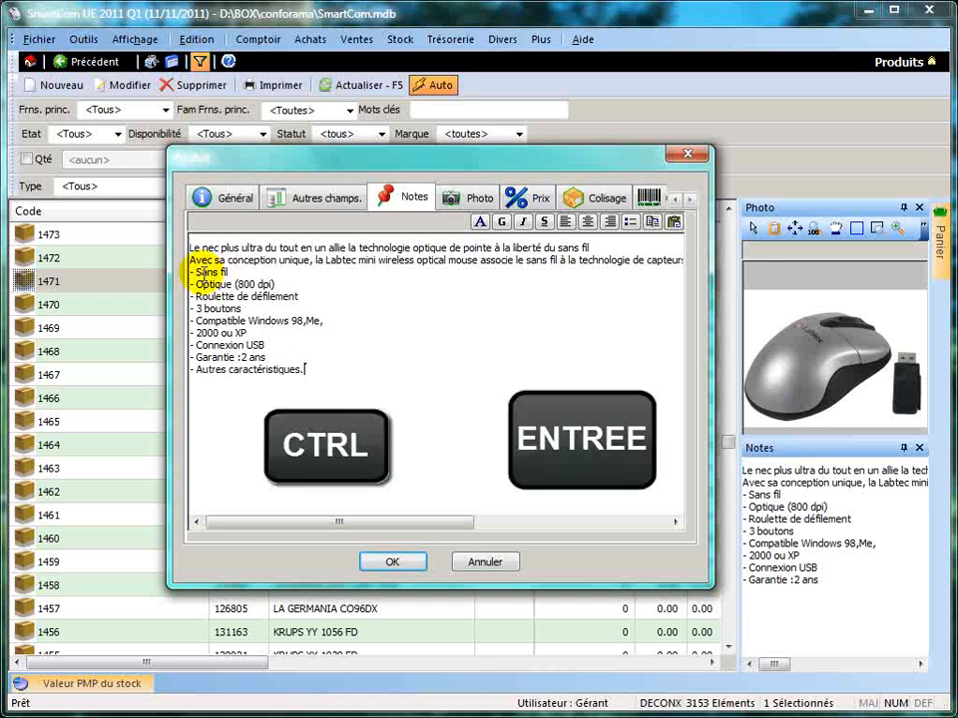
Make the text "Sans fil" bold in the product notes.
left_click_drag(197, 272, 228, 271)
left_click(504, 221)
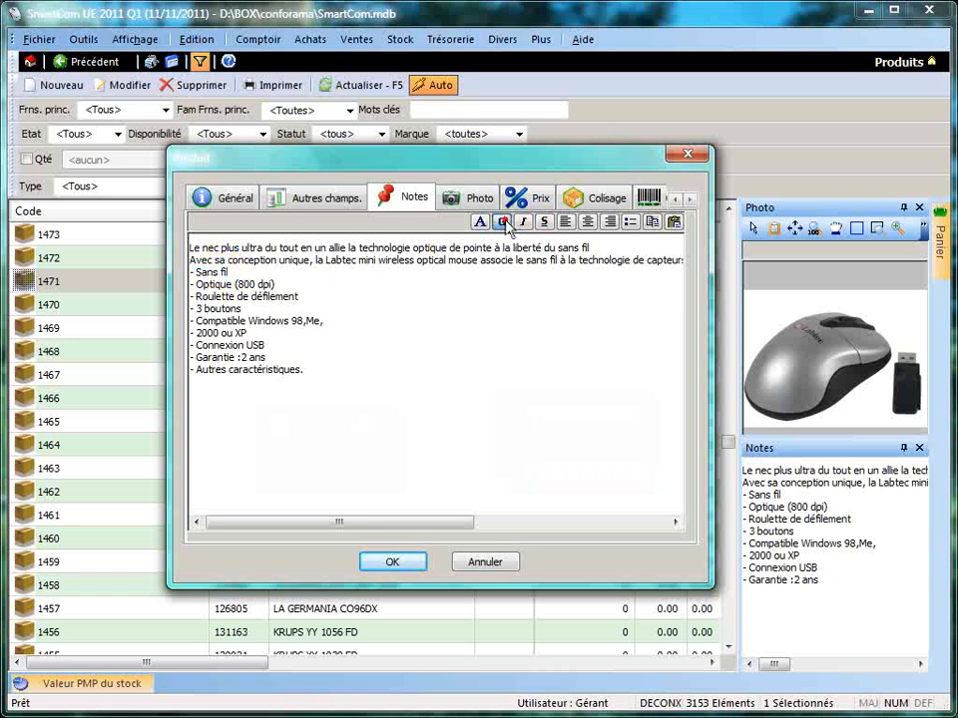
left_click(317, 285)
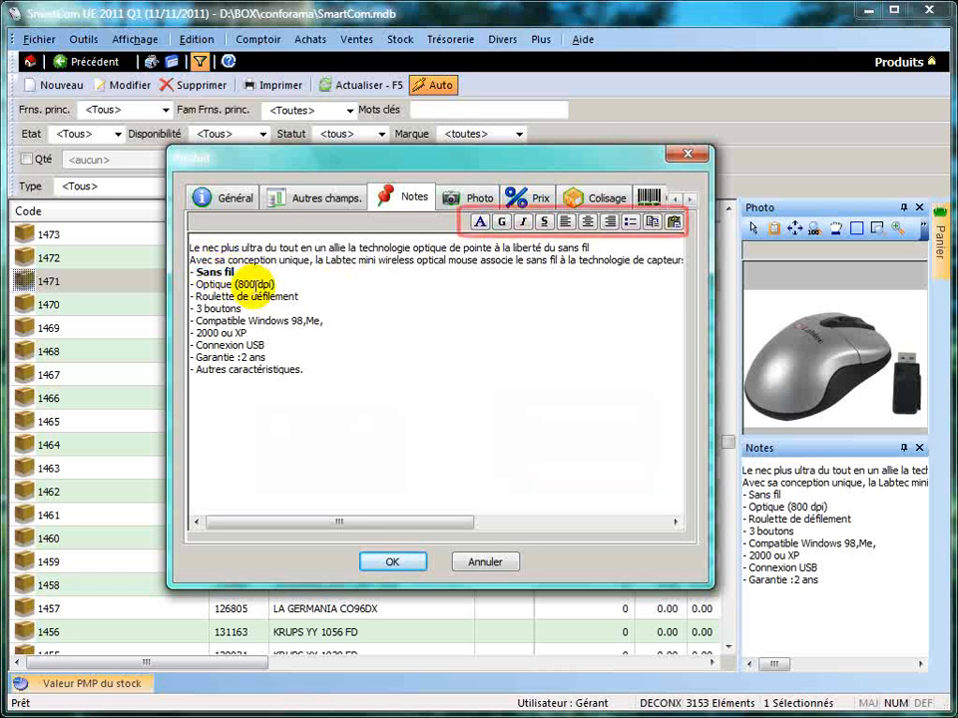
Format "800 dpi" in the product notes as bold, italic and underlined.
left_click_drag(237, 286, 271, 286)
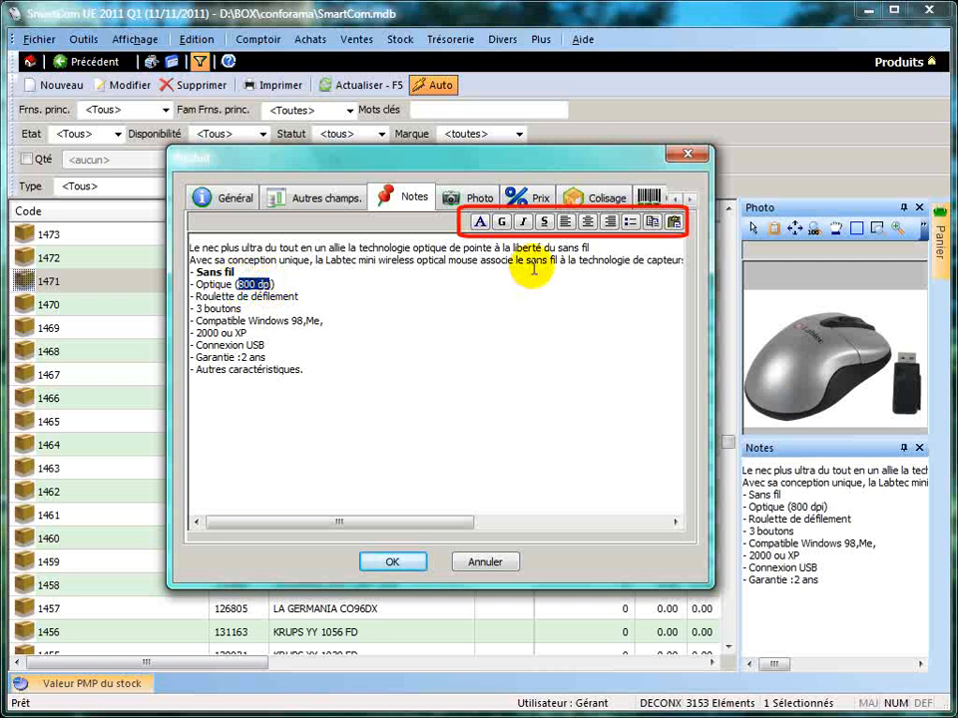
left_click(499, 222)
left_click(520, 222)
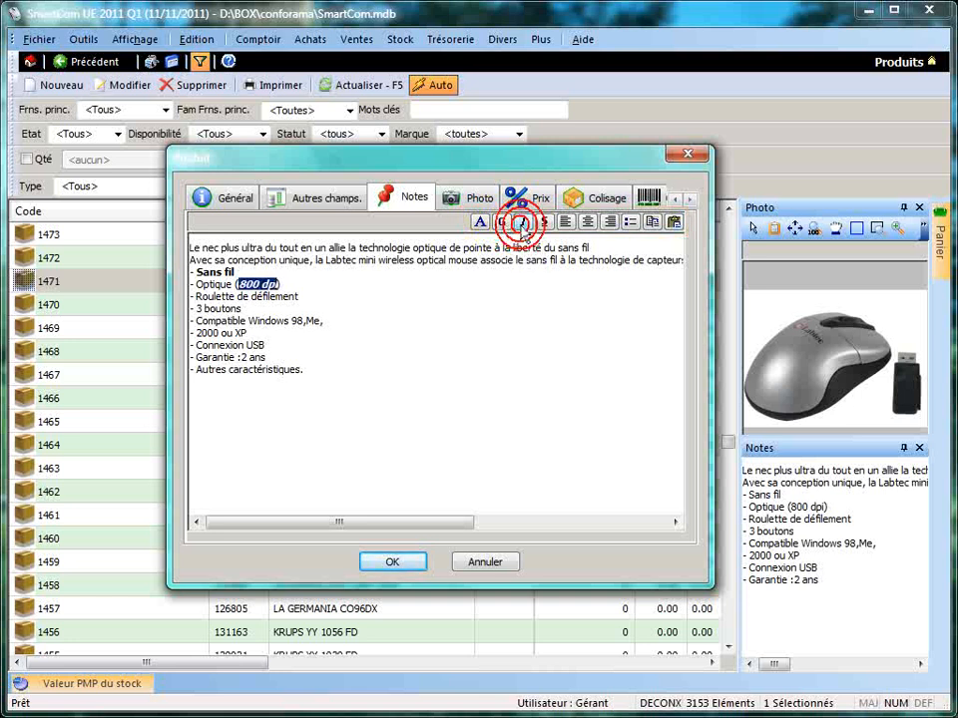
left_click(544, 221)
left_click(339, 309)
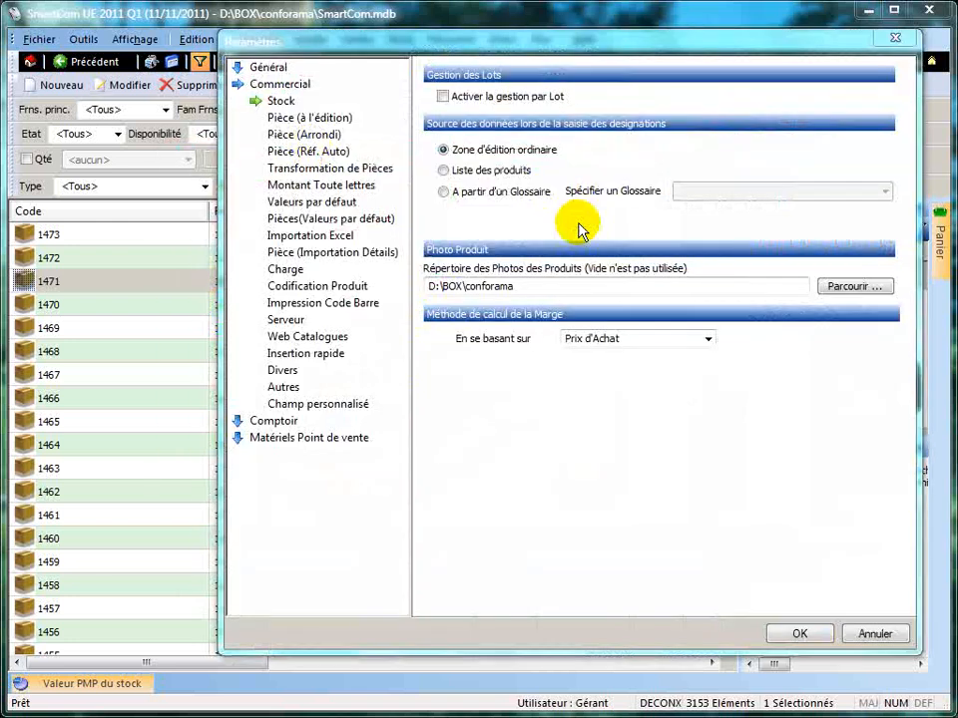
Examine the product photo directory path in the Commercial stock parameters.
left_click_drag(571, 286, 413, 287)
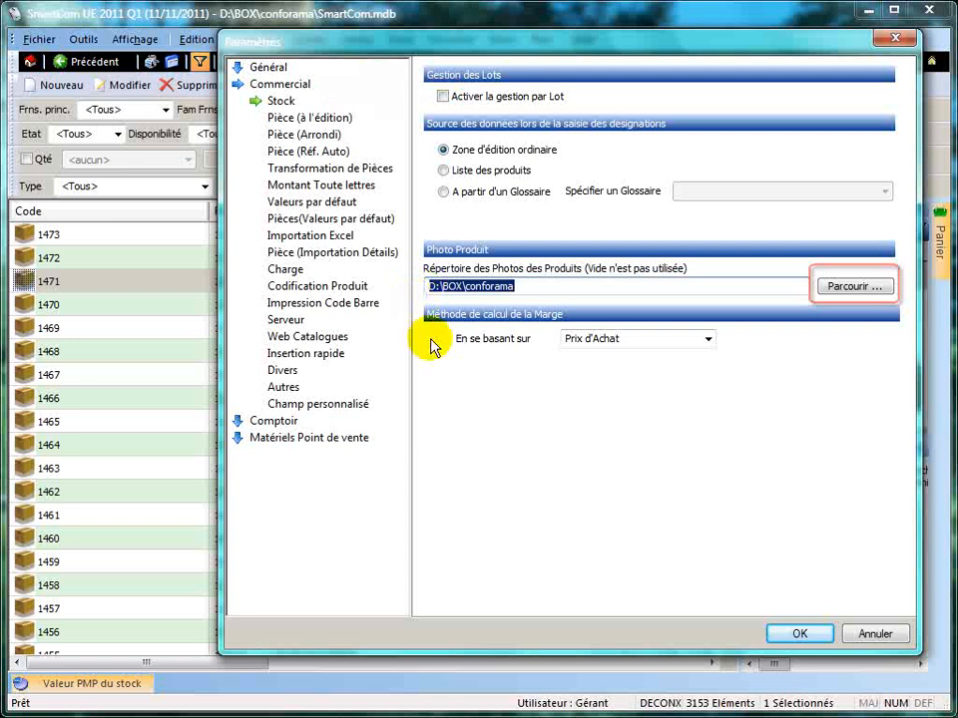
left_click(546, 287)
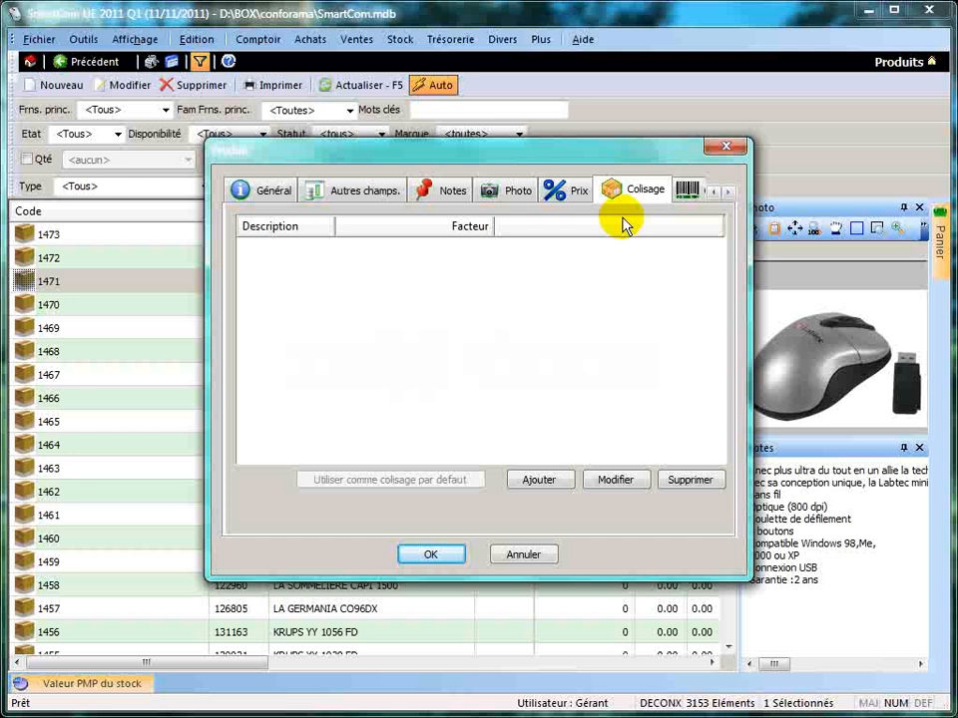
Add a packaging unit named "Boite (1)" with a factor of 15 to product 1471.
left_click(565, 481)
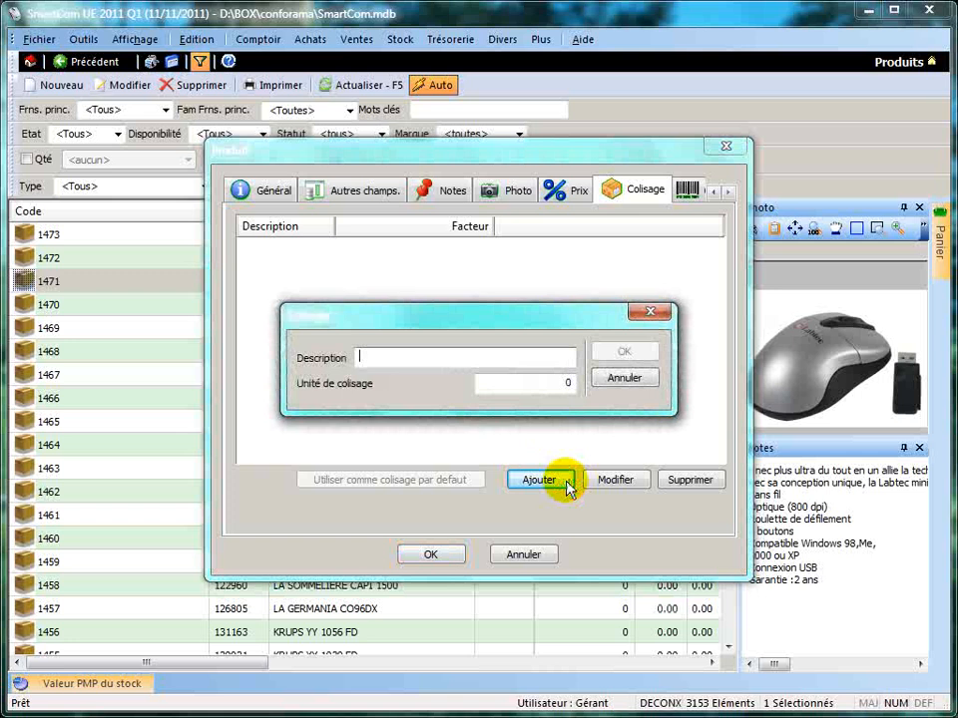
type("B")
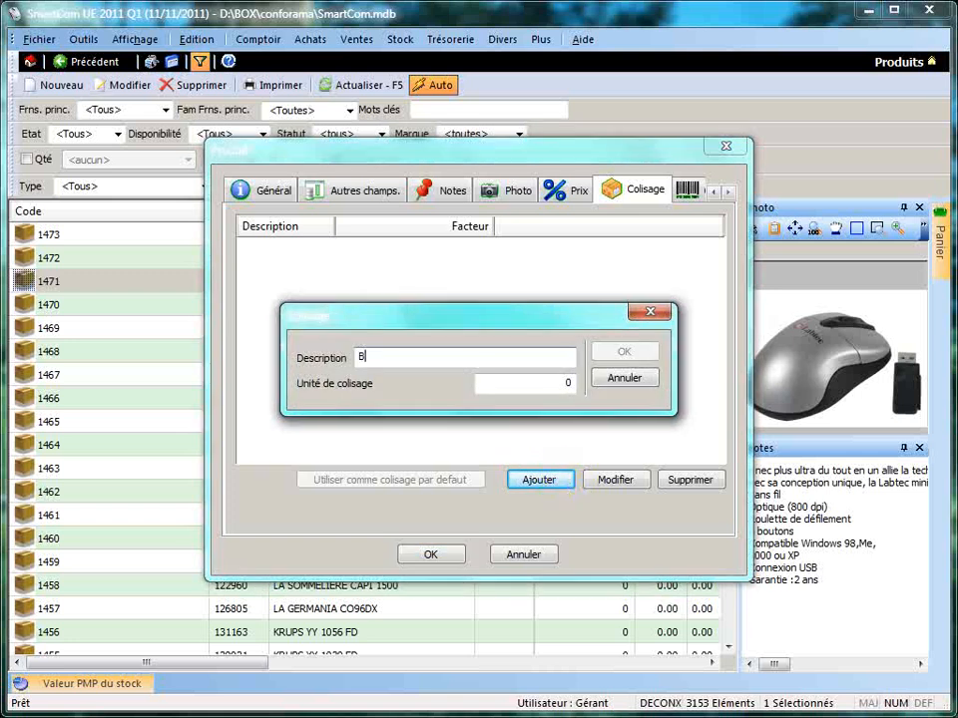
type("oite (1)")
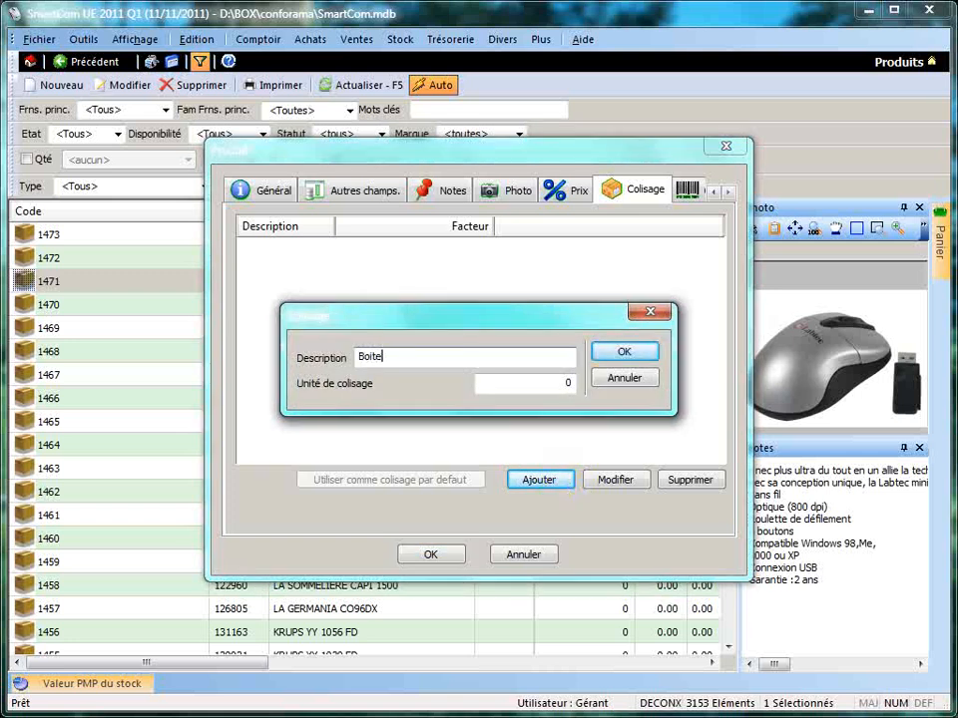
key("Tab")
type("15")
left_click(650, 353)
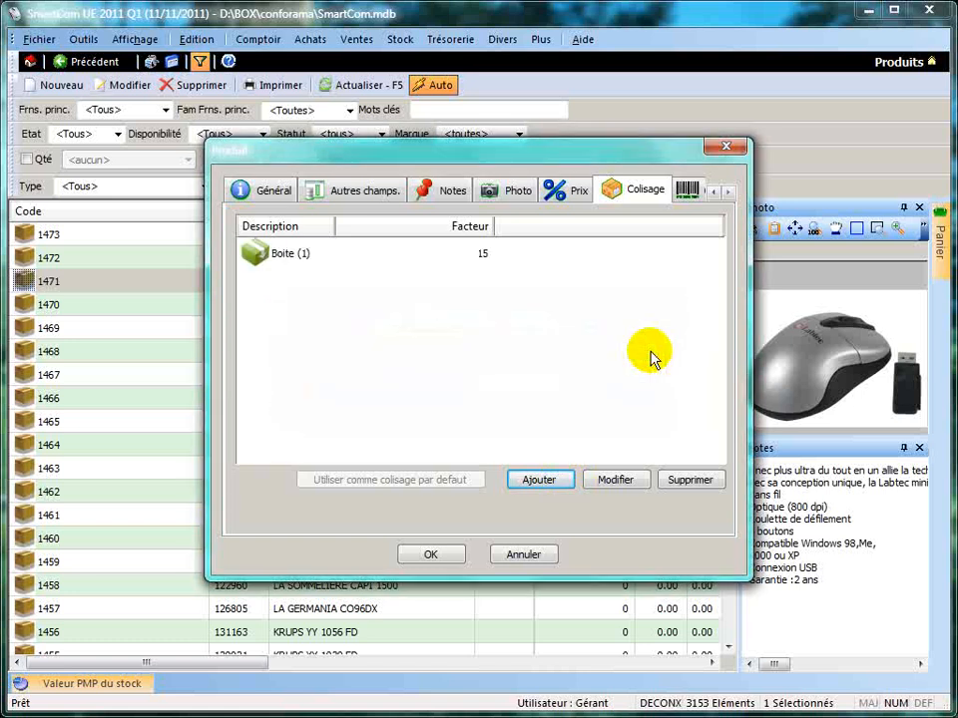
Add a second packaging unit named "Carton" with a factor of 100 to the product.
left_click(550, 479)
type("Carton")
key("Tab")
type("100")
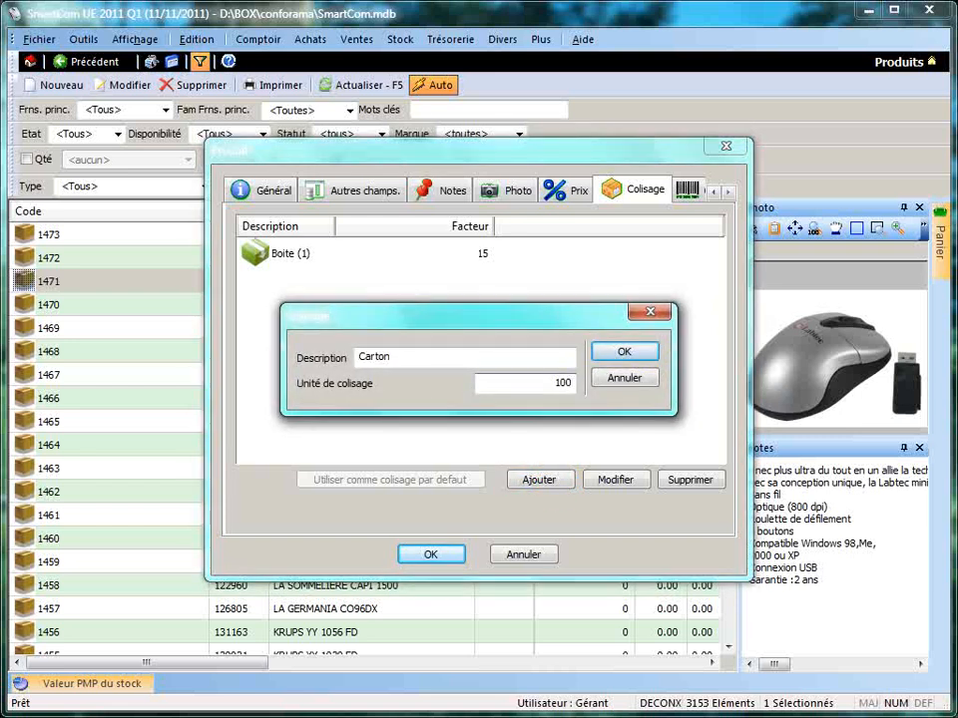
left_click(615, 357)
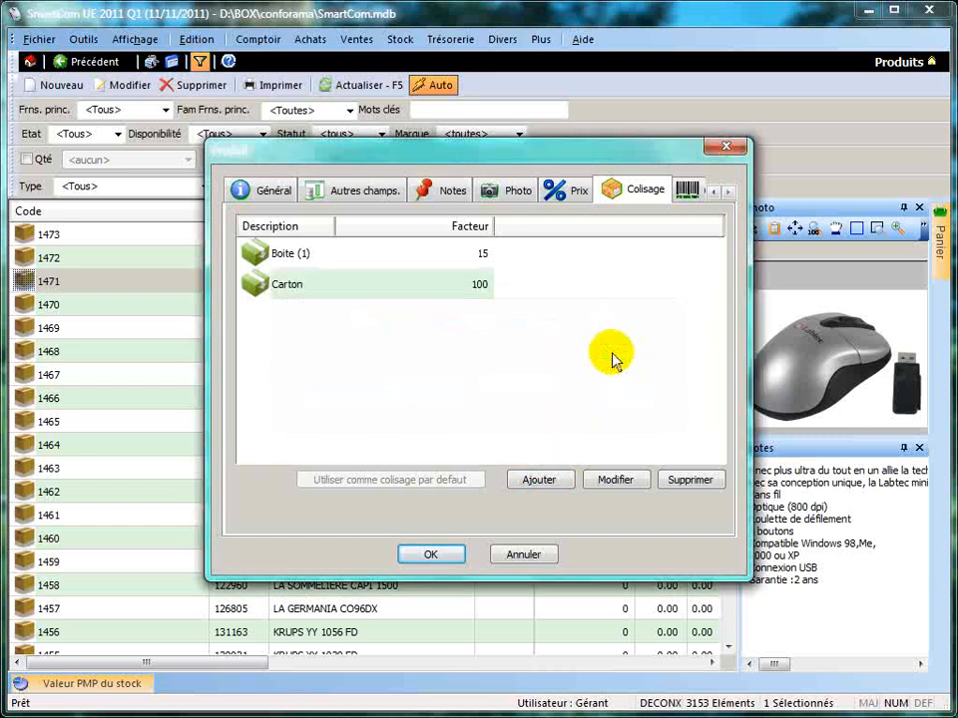
Set the "Carton" packaging unit as the product's default packaging.
left_click(332, 296)
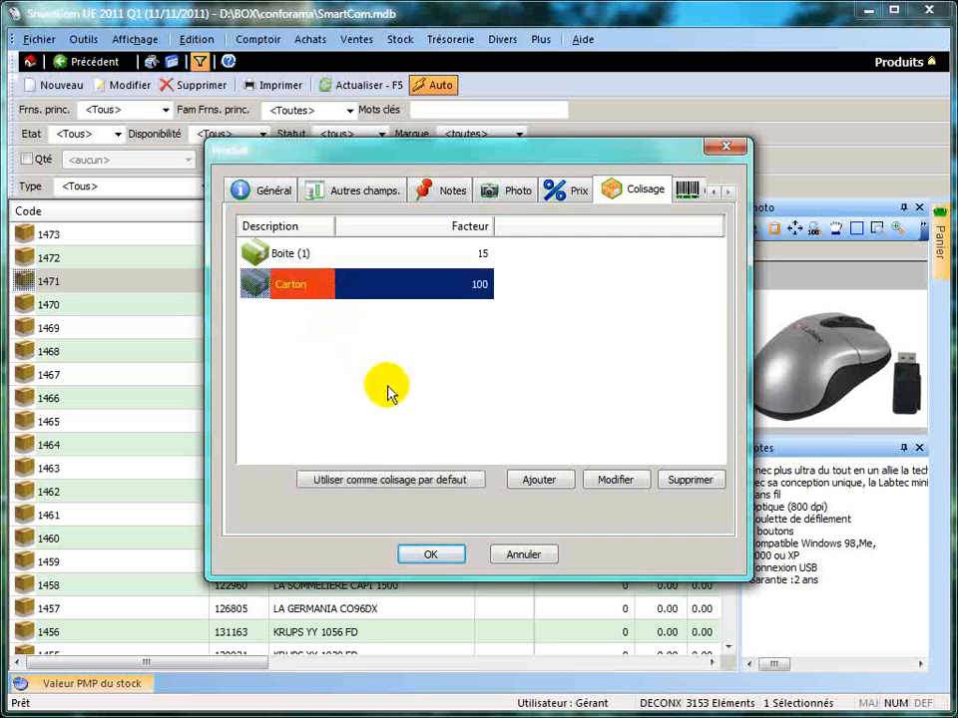
left_click(469, 484)
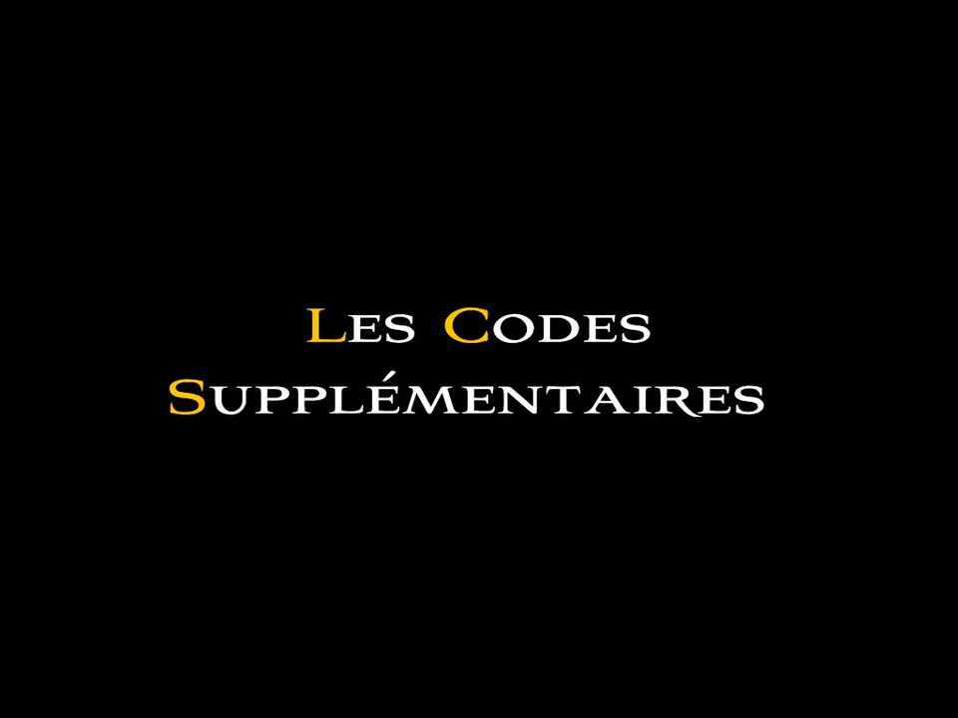
Add the supplementary codes 00121315 and r145s to the product.
left_click(684, 192)
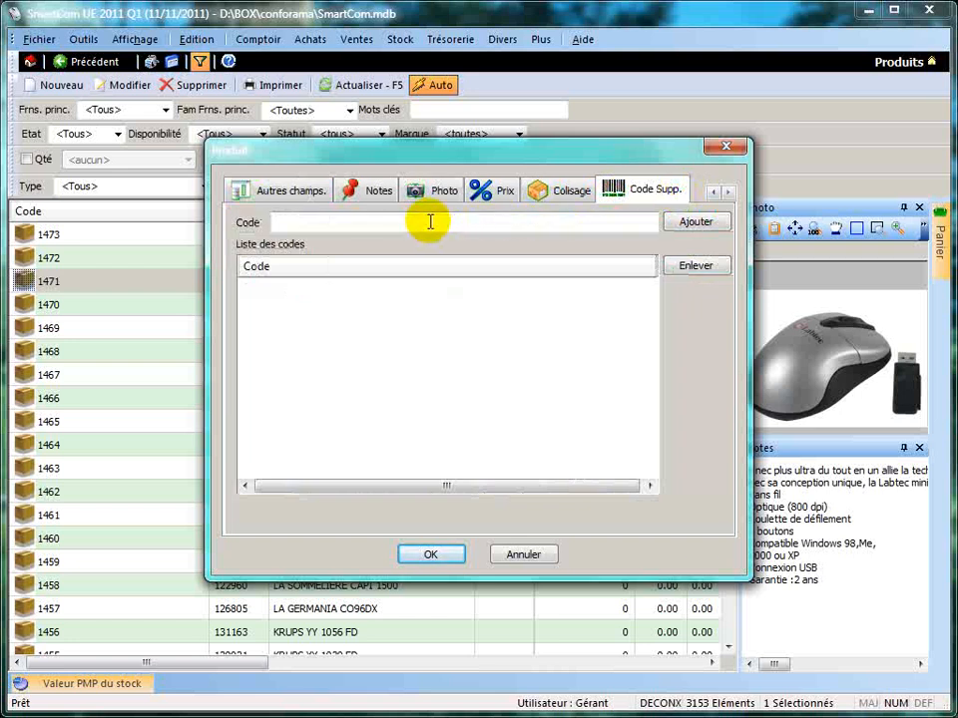
left_click(428, 221)
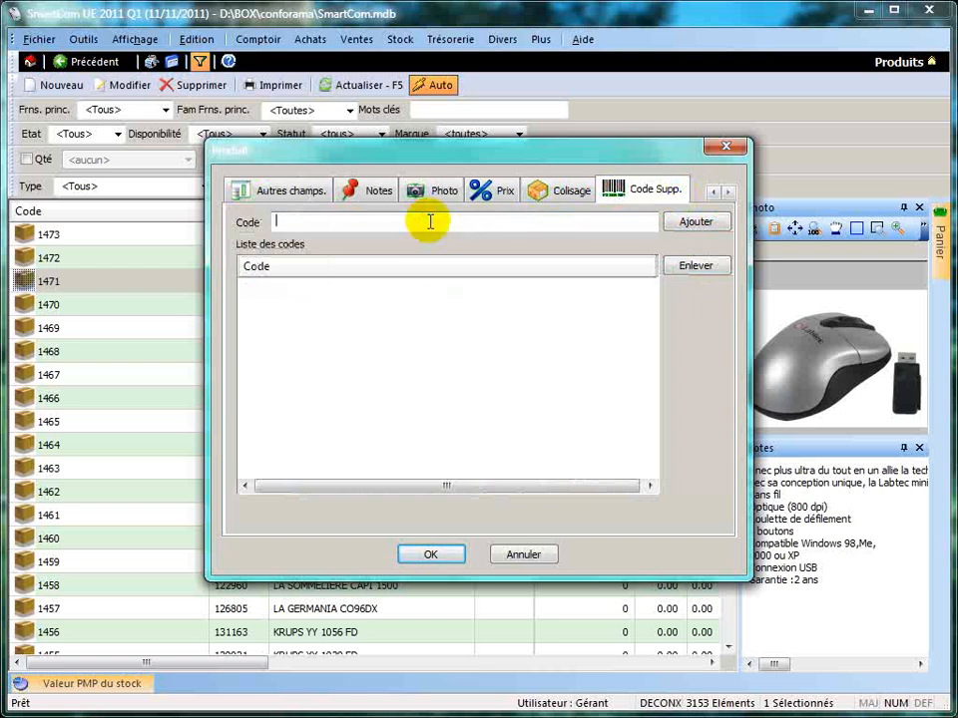
type("00121315")
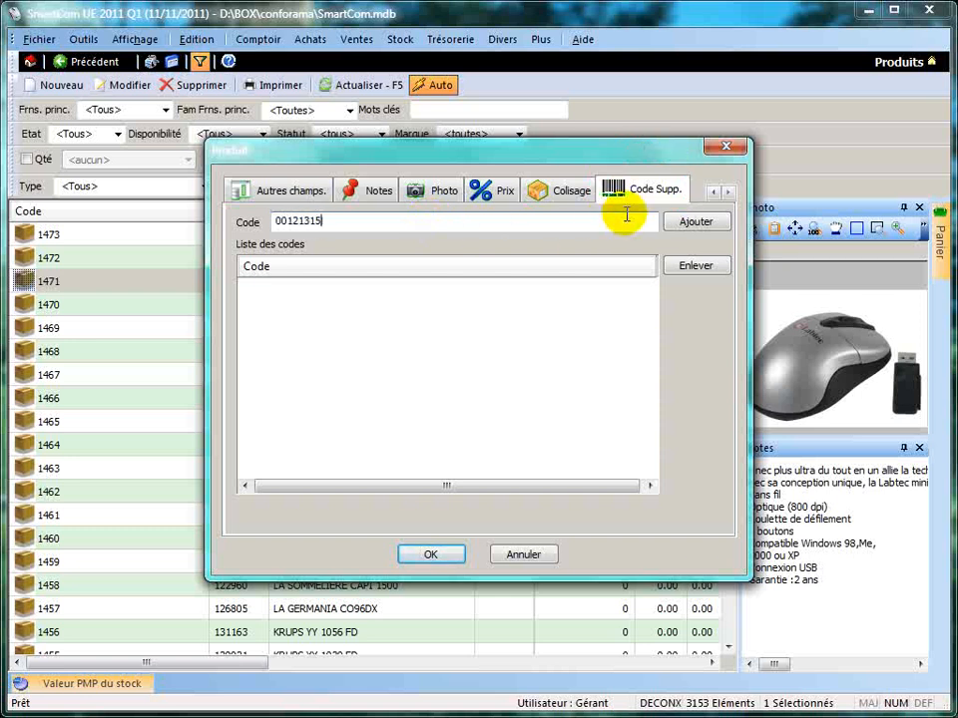
left_click(687, 221)
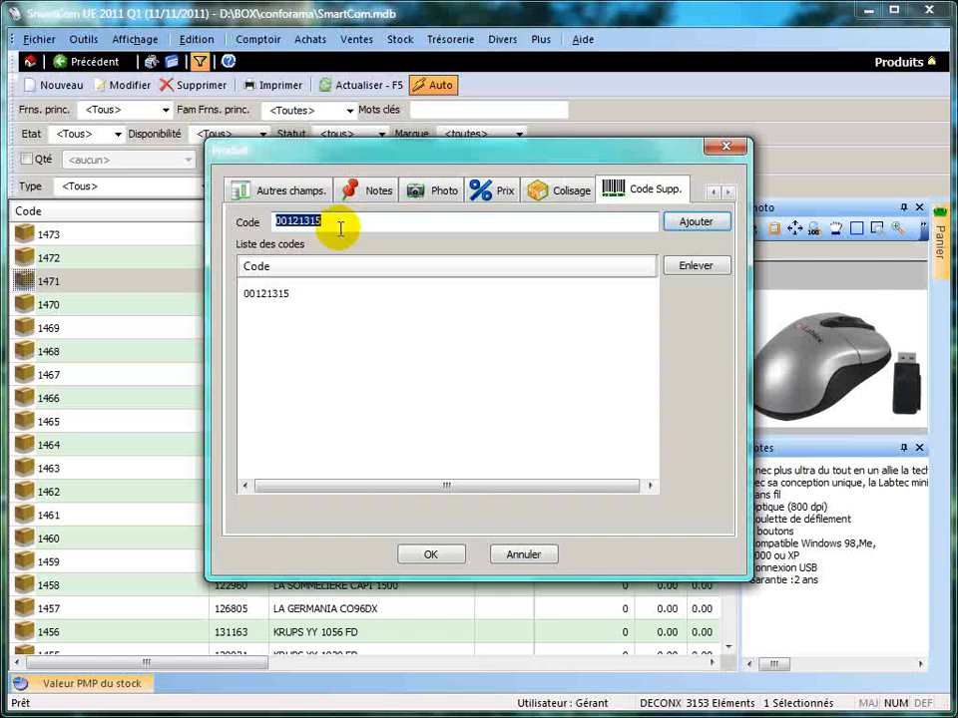
type("r14")
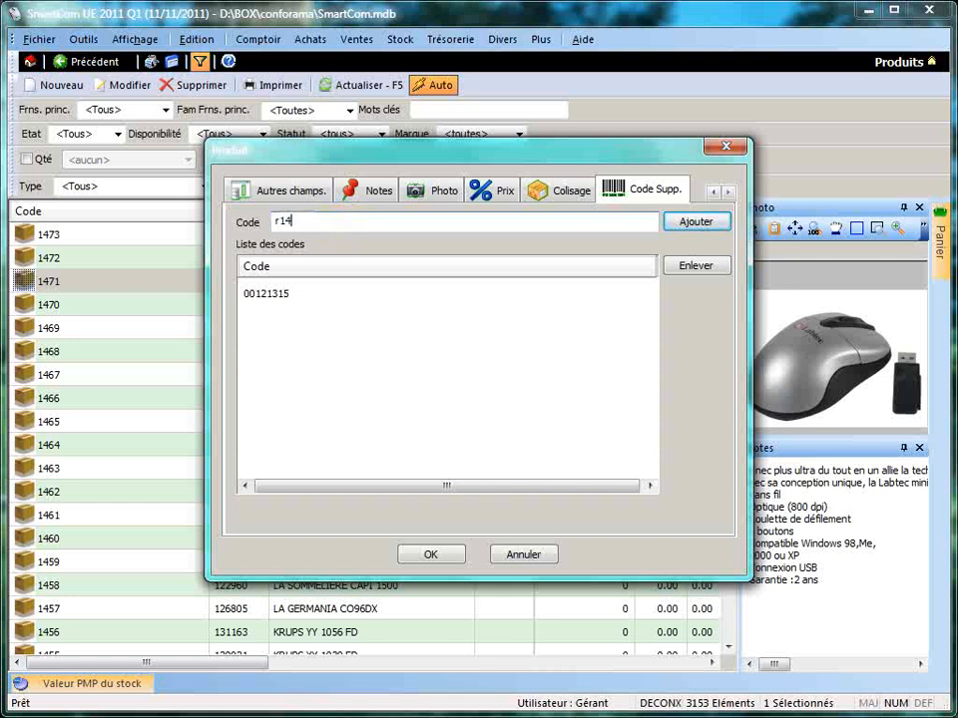
type("5s")
left_click(698, 229)
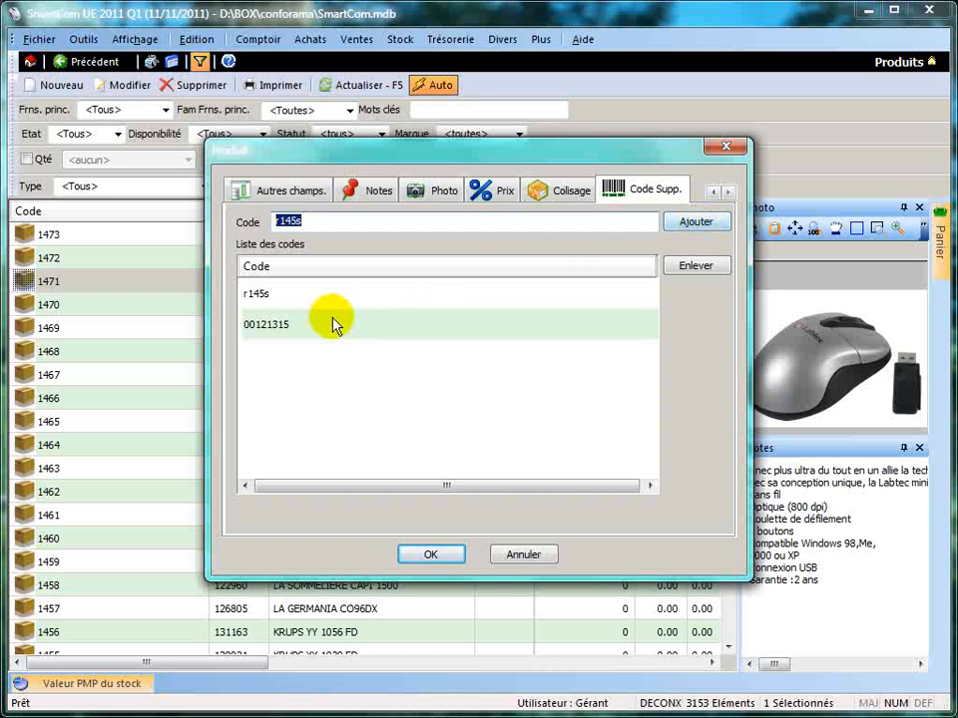
Remove the supplementary code 00121315 from the product's code list.
left_click(327, 321)
left_click(696, 268)
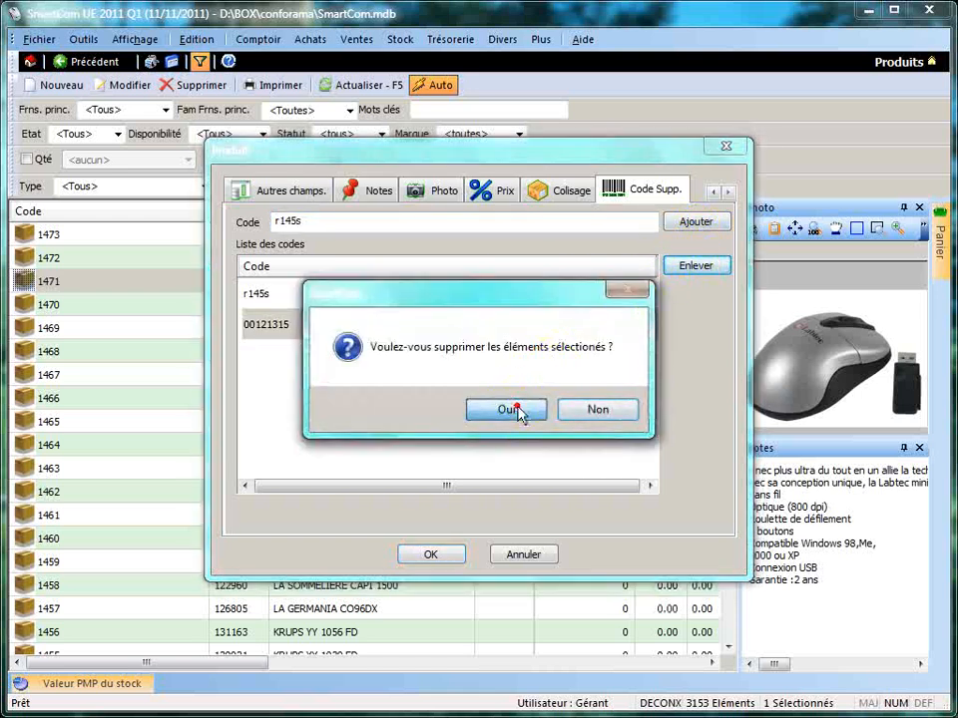
left_click(508, 409)
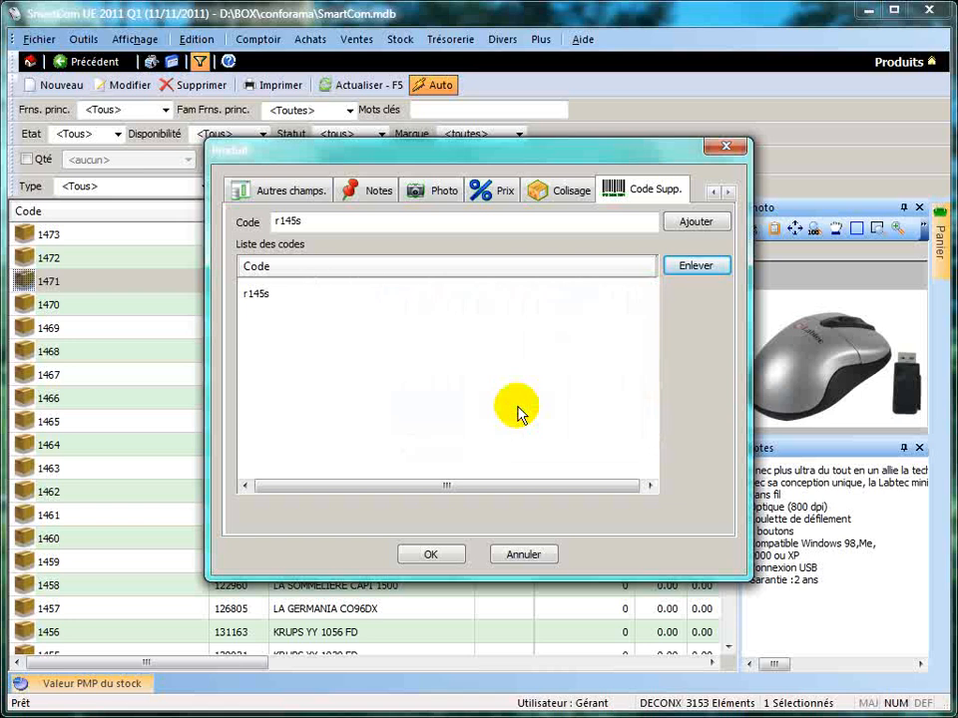